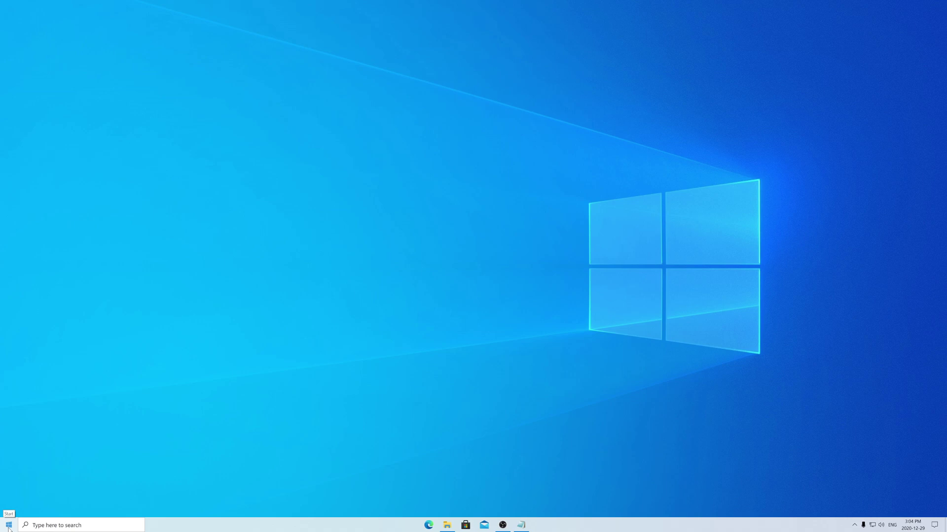
- Open the Delivery Optimization page of the Update & Security settings
left_click(9, 526)
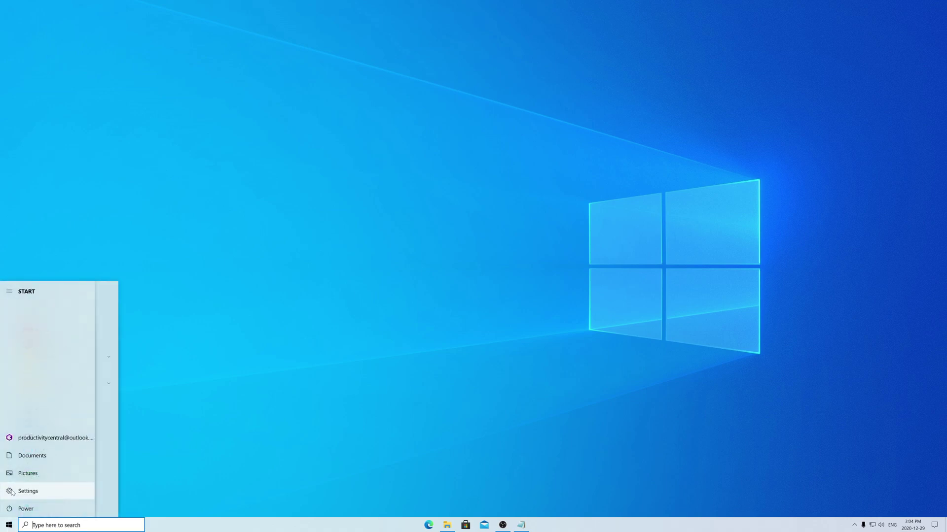
left_click(10, 491)
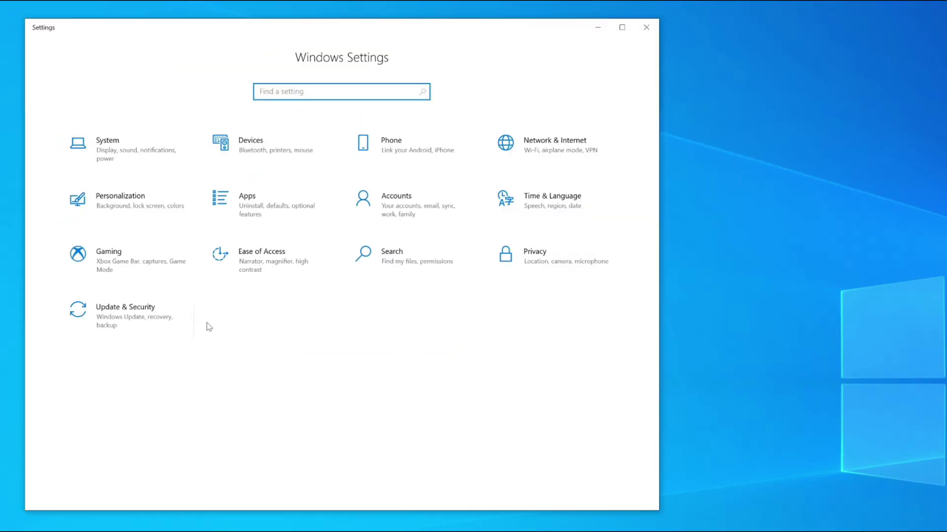
left_click(135, 321)
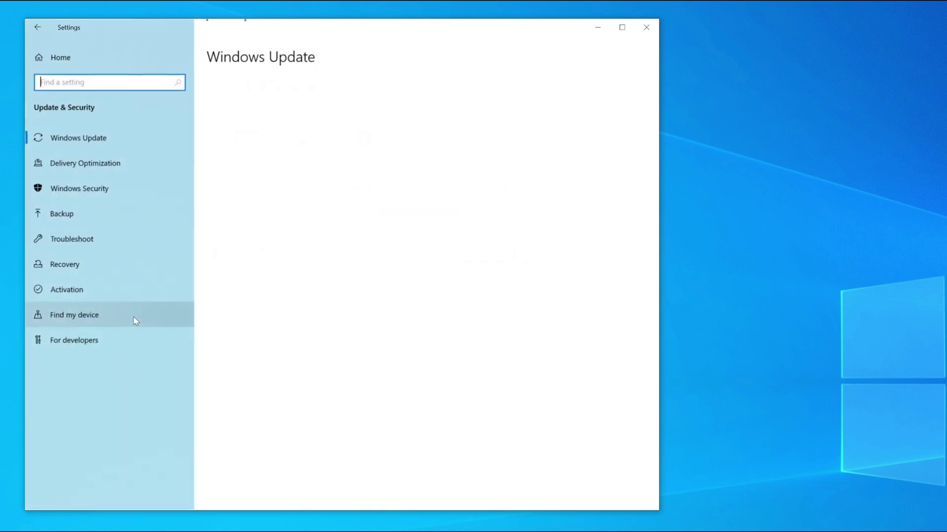
left_click(93, 165)
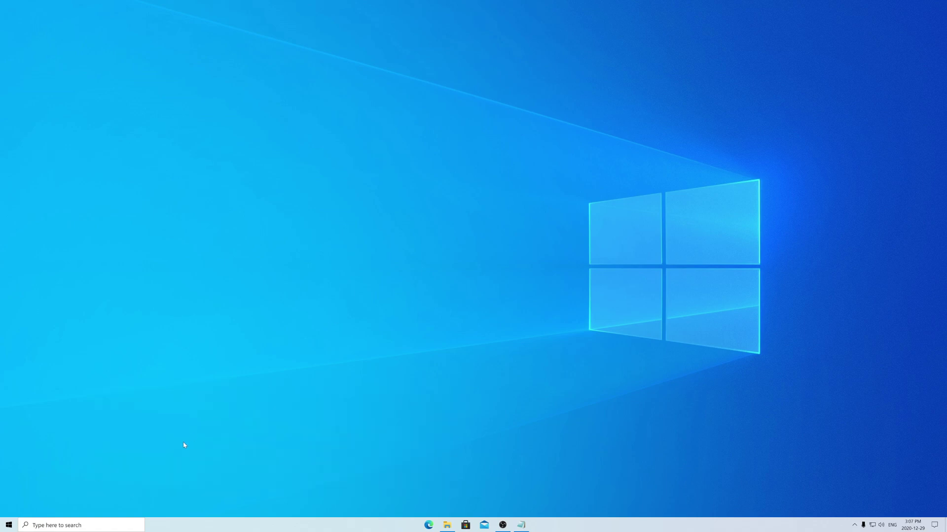
- Open the additional power settings from Power & sleep and switch the power plan to High performance
left_click(8, 526)
left_click(12, 492)
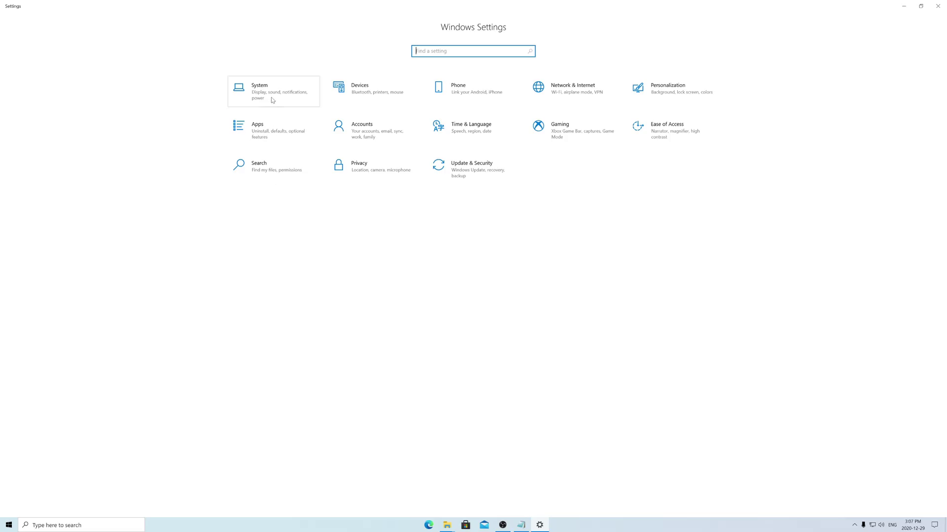
left_click(272, 100)
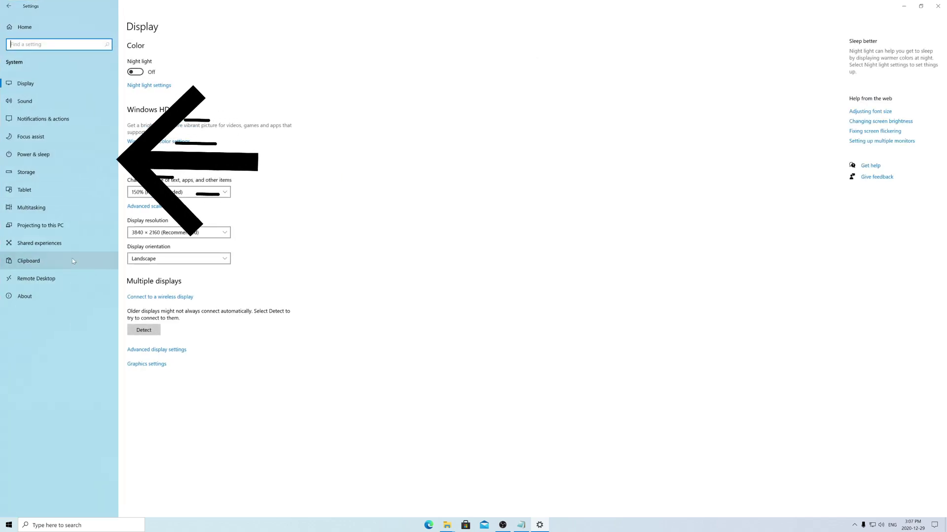
left_click(55, 156)
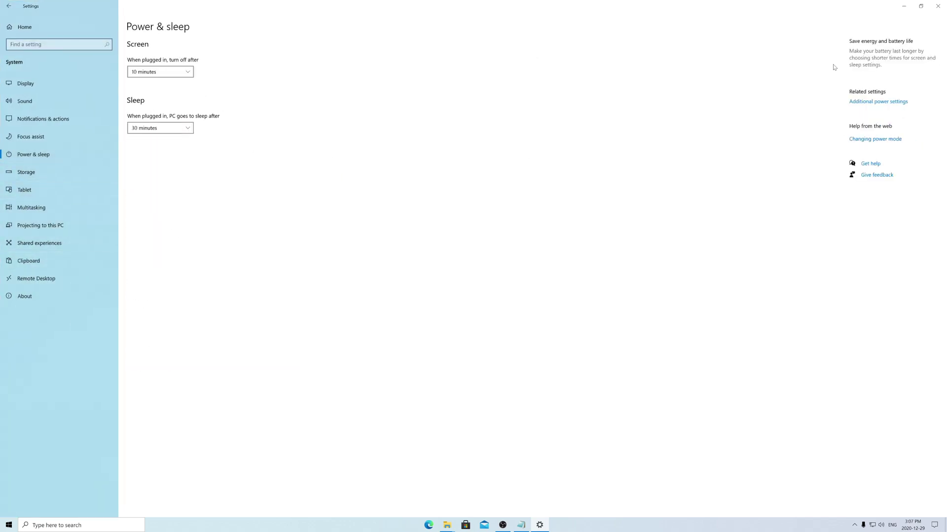
left_click(886, 102)
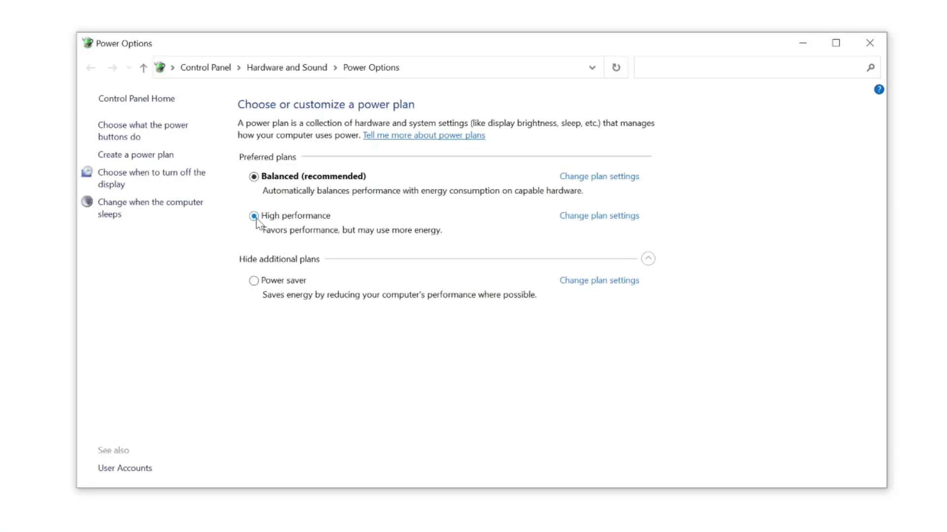
left_click(254, 217)
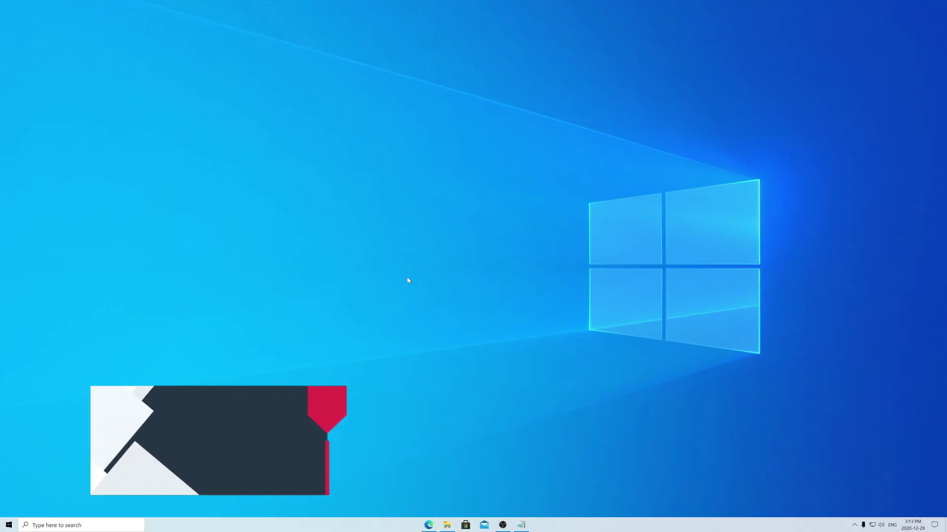
- Open the Performance Options for visual effects through the advanced system settings on the system's About page
left_click(6, 527)
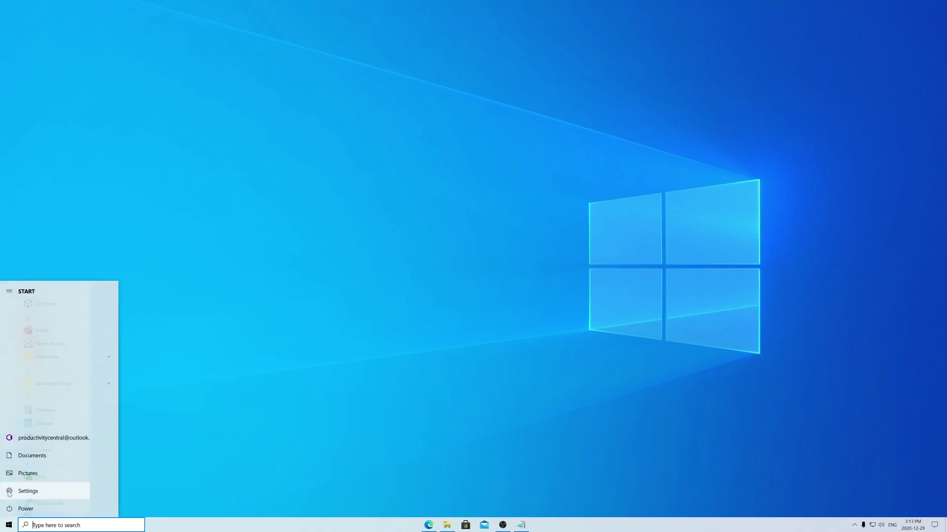
left_click(9, 492)
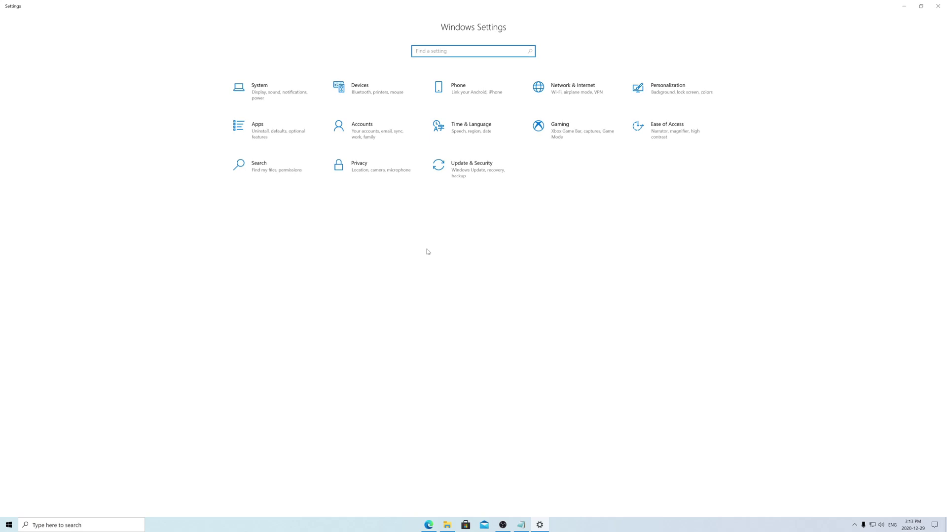
left_click(264, 93)
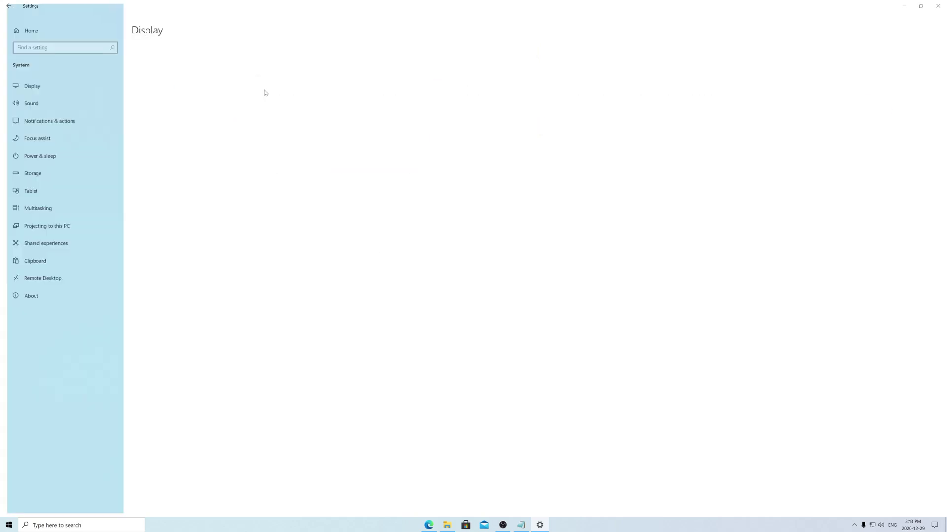
left_click(38, 298)
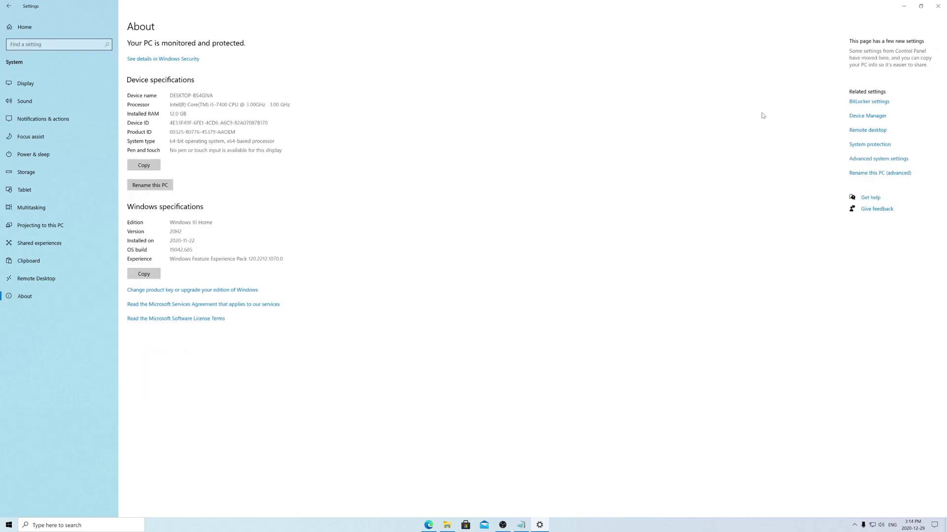
left_click(890, 158)
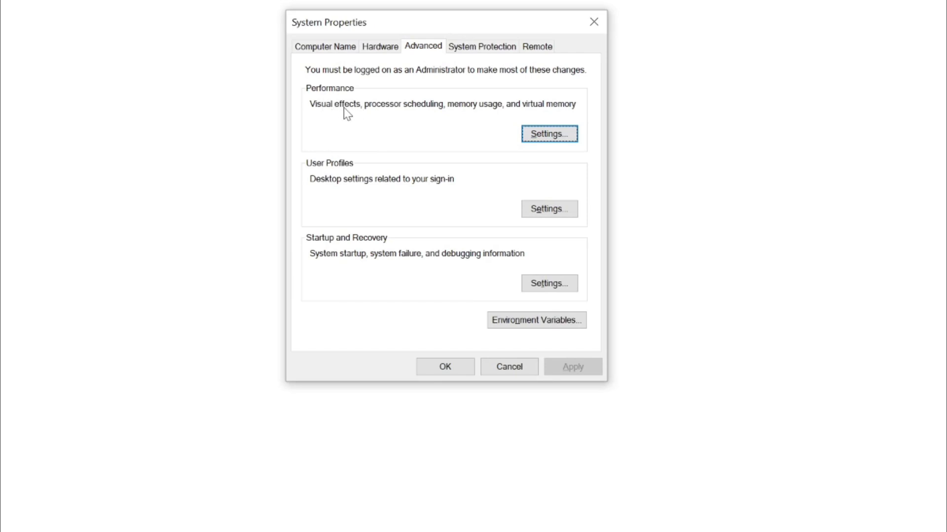
left_click(546, 134)
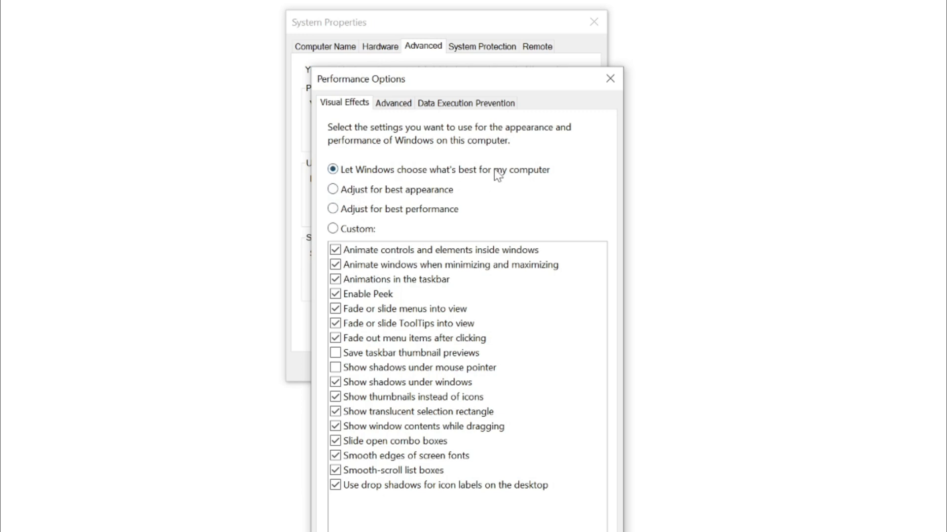
- Adjust visual effects for best performance, keeping only Show thumbnails instead of icons and Smooth edges of screen fonts enabled
left_click(343, 212)
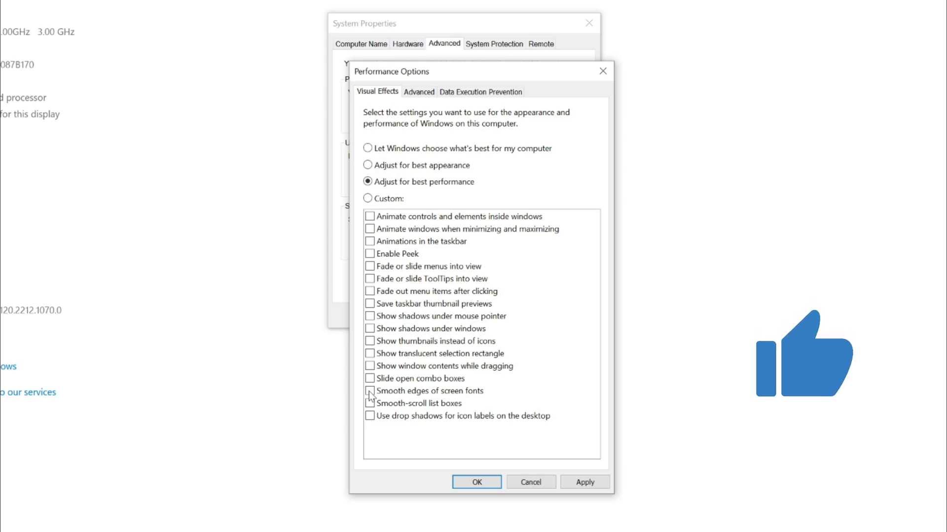
left_click(370, 341)
left_click(370, 391)
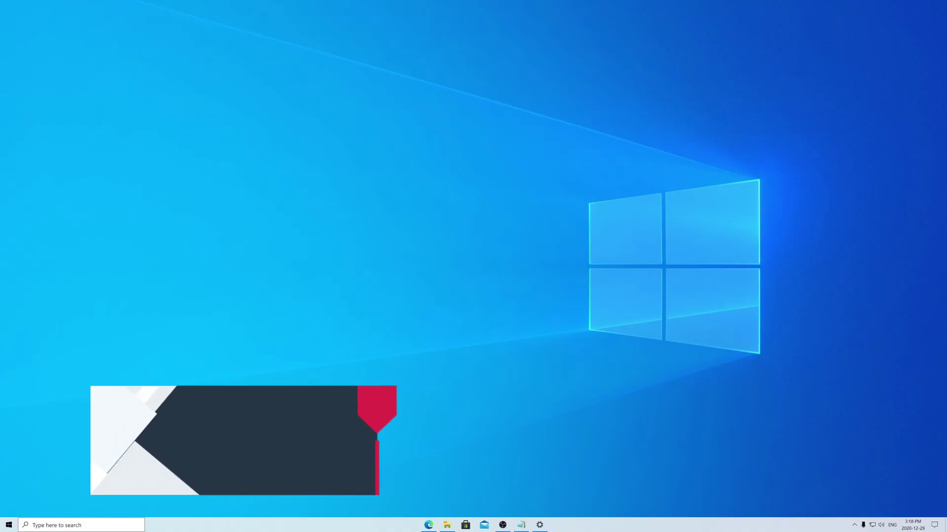
- Search for Disk Cleanup, run it on drive C: and rescan the drive with system files included
left_click(48, 527)
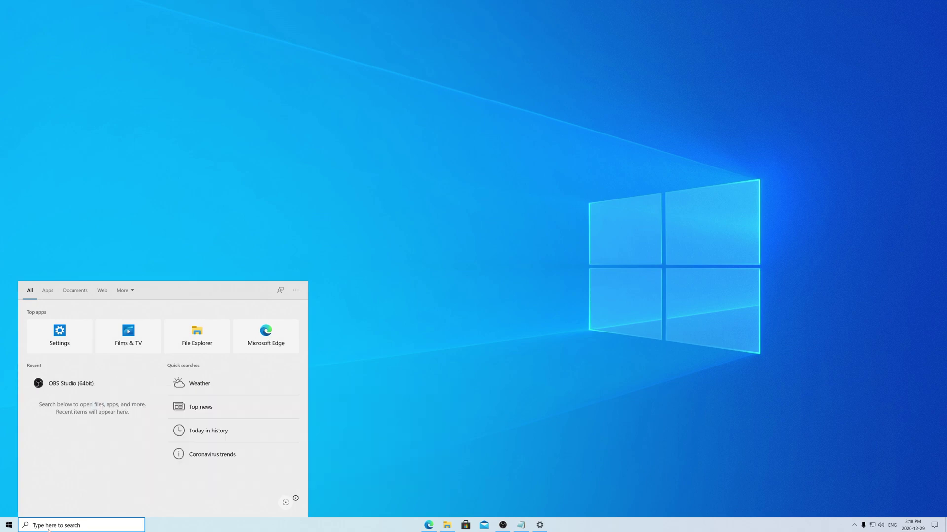
type("disk")
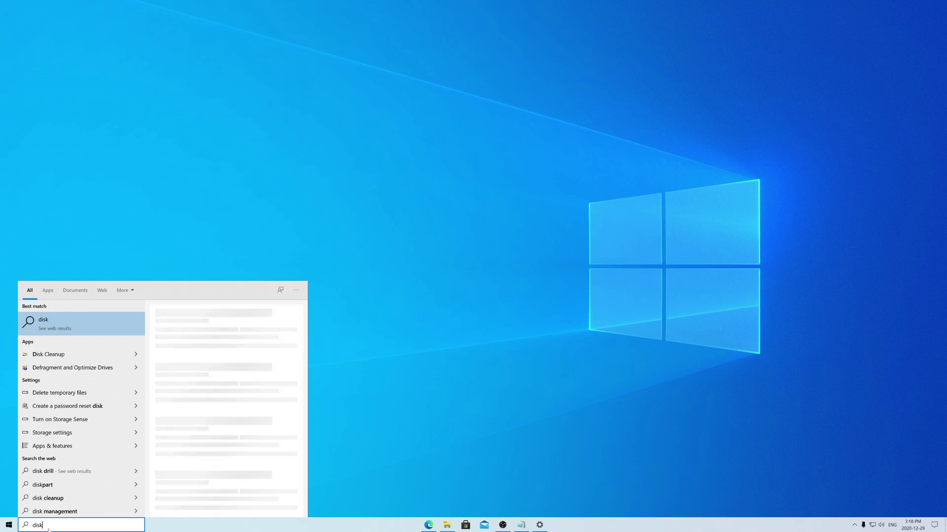
type(" clean")
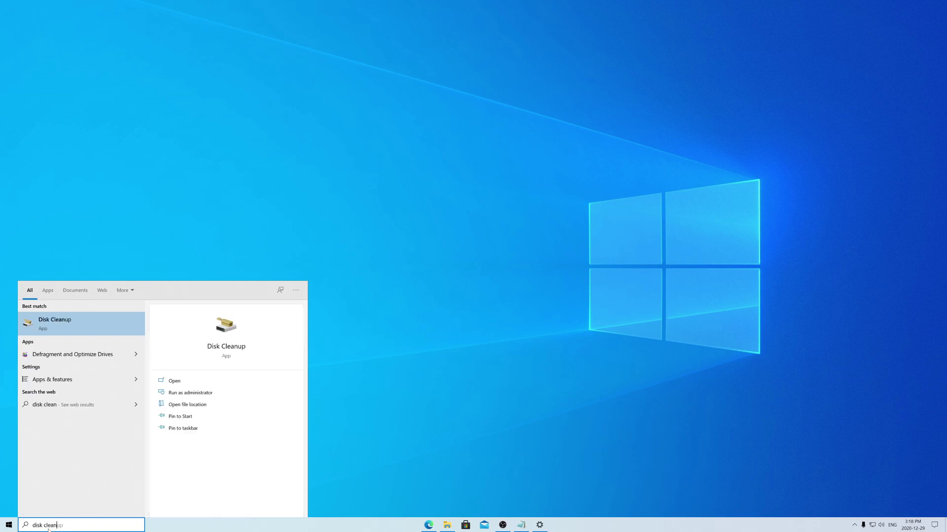
left_click(64, 326)
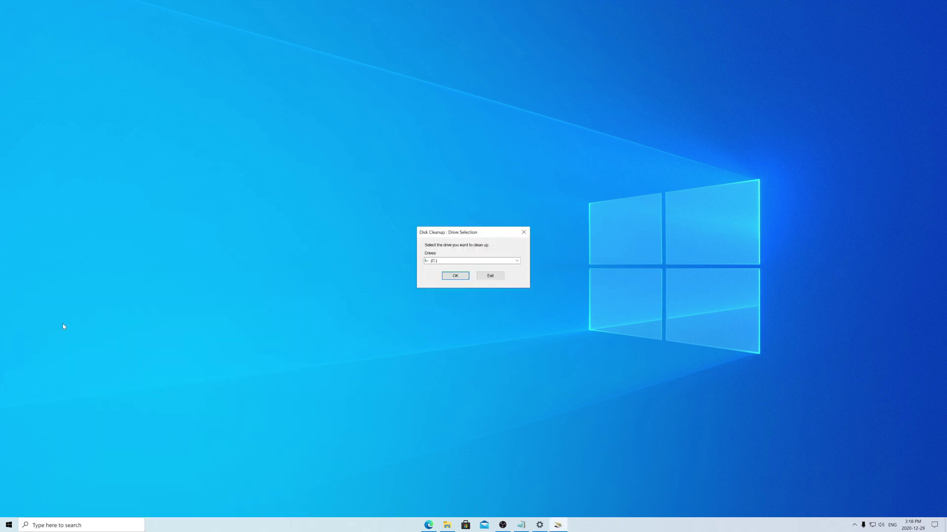
left_click(456, 279)
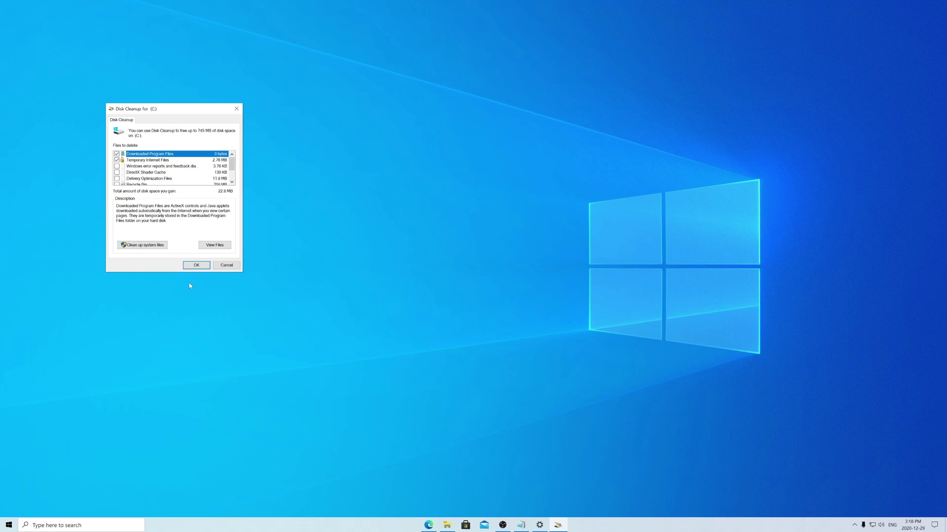
left_click(152, 248)
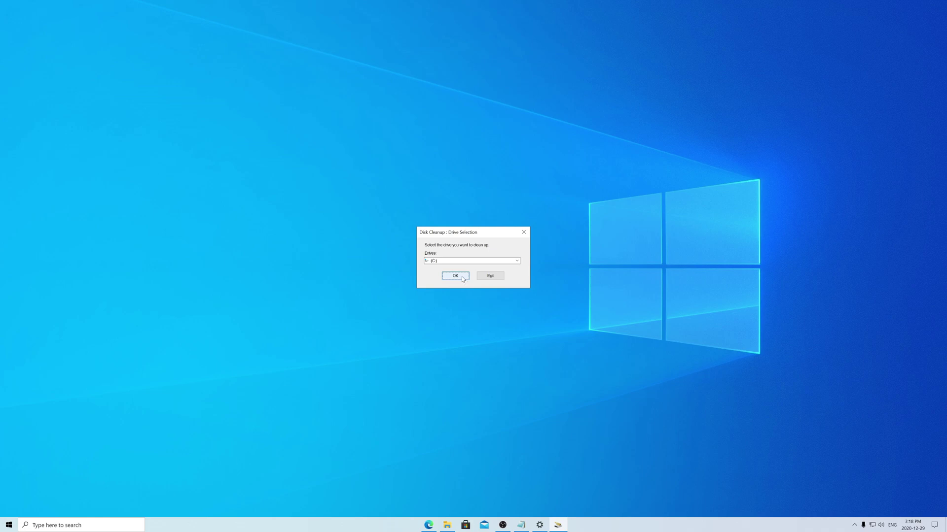
left_click(463, 279)
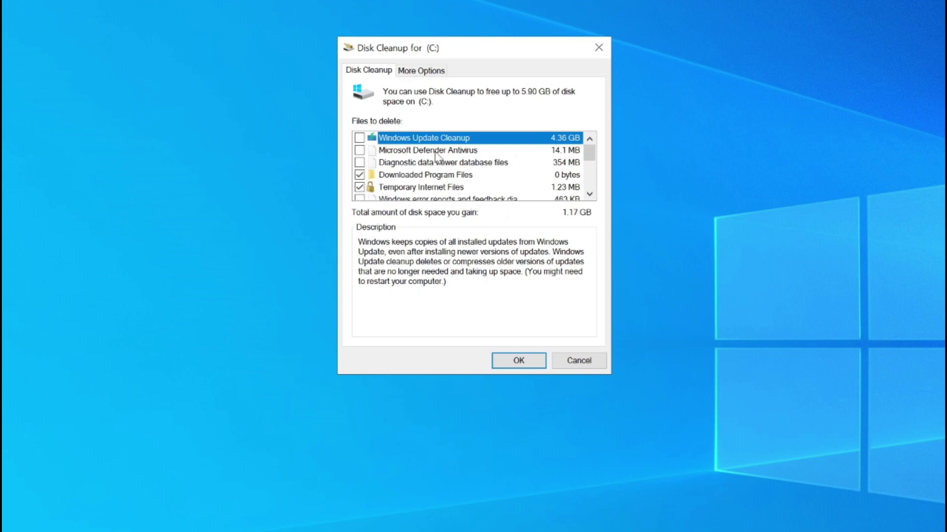
- Review the categories of files to delete on drive C: and permanently delete the preselected ones
scroll(453, 193, "down", 1)
scroll(453, 193, "down", 1)
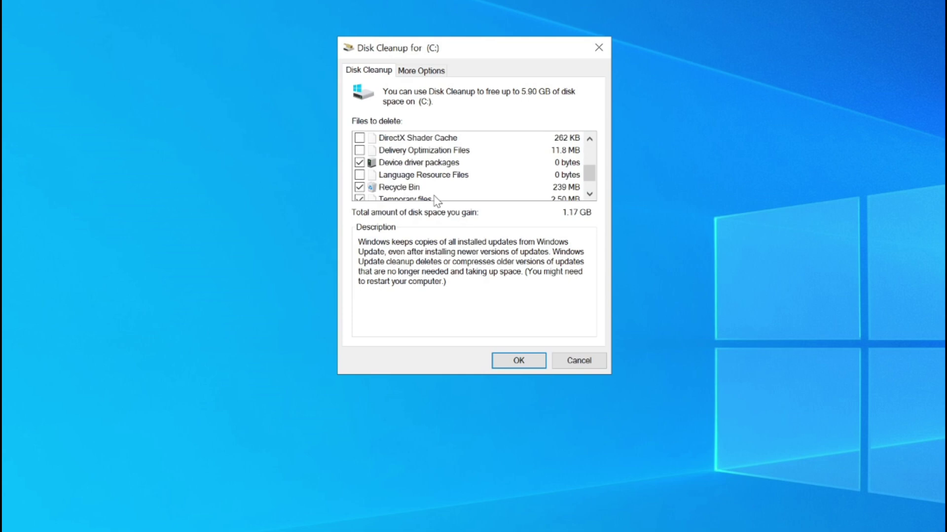
scroll(419, 187, "down", 1)
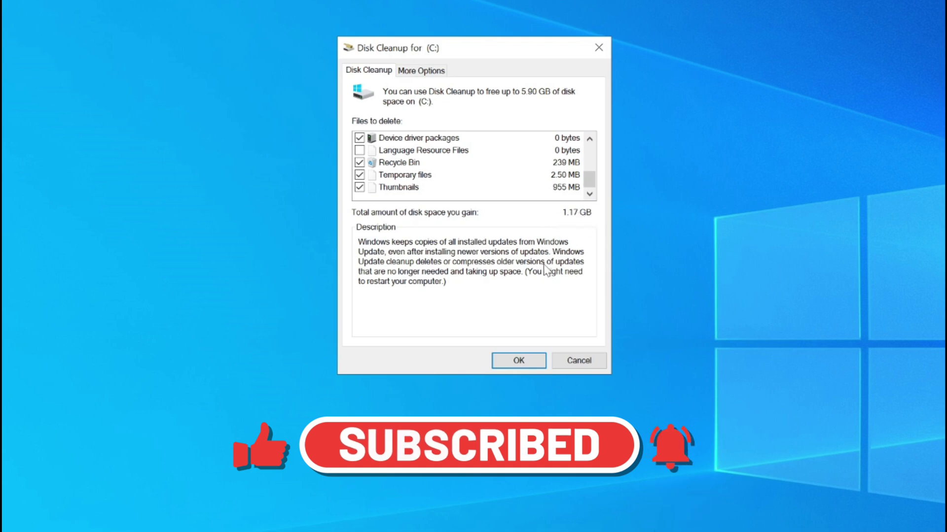
left_click(519, 362)
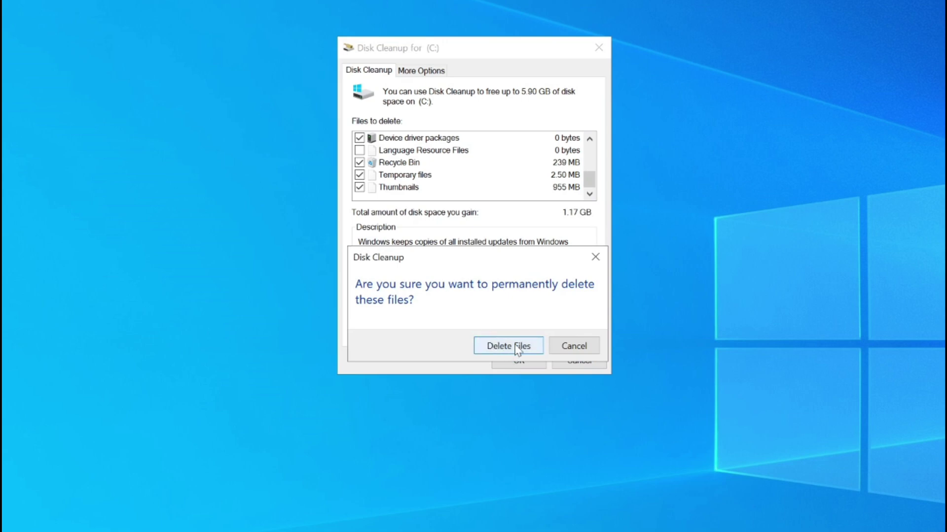
left_click(513, 346)
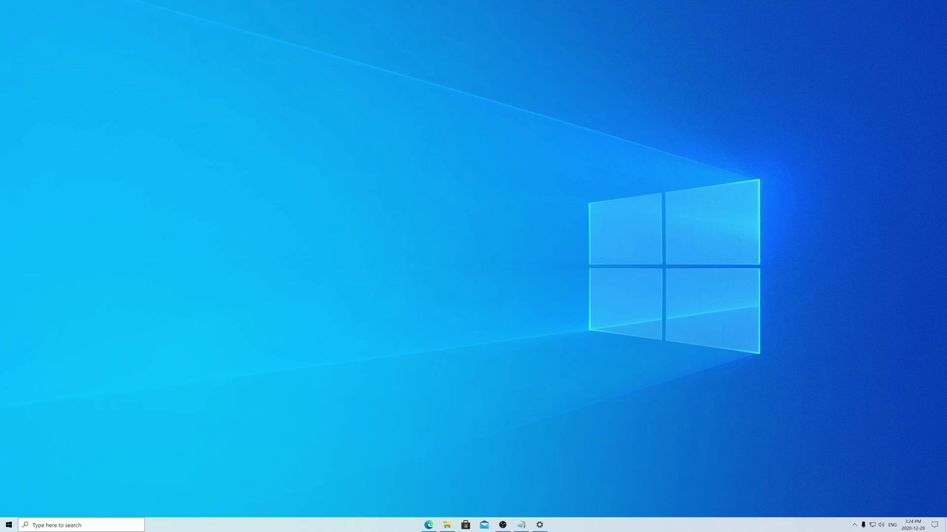
- Search for System Configuration and open the advanced boot options for the Windows 10 installation
left_click(37, 526)
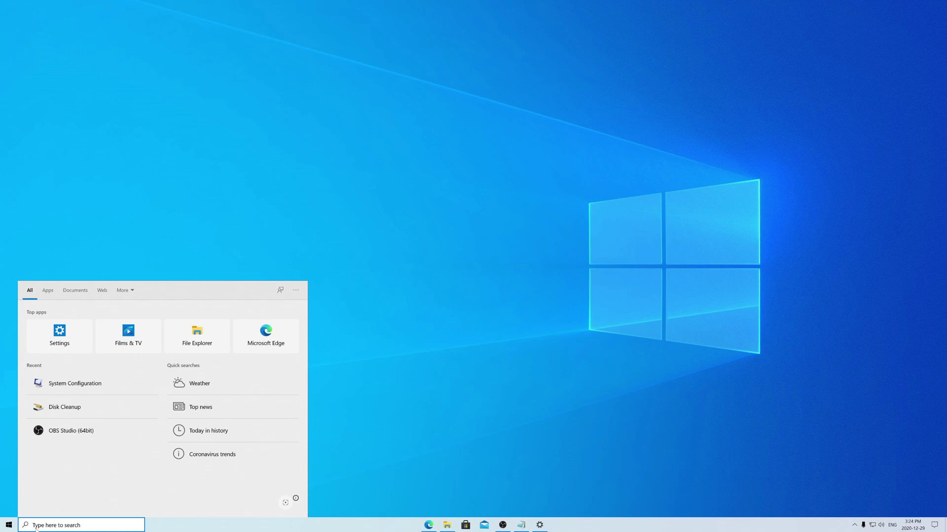
type("system")
type("con")
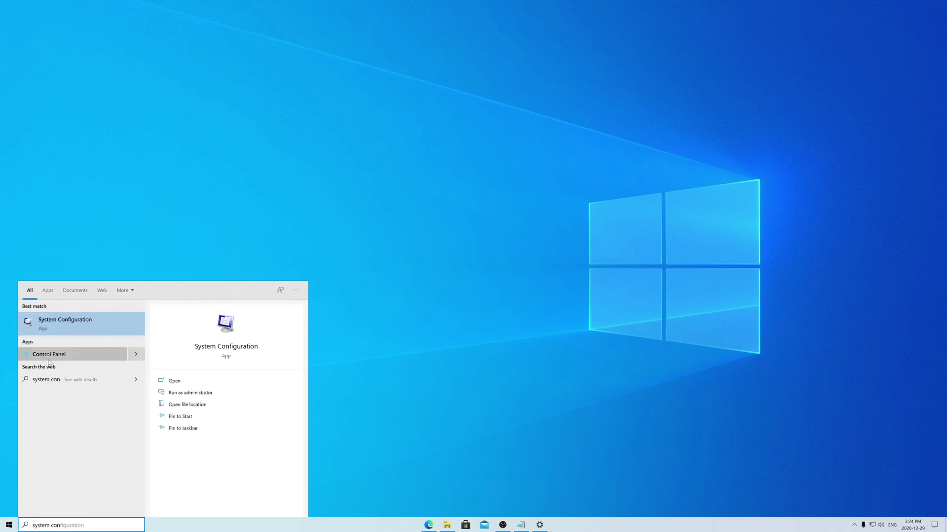
left_click(78, 324)
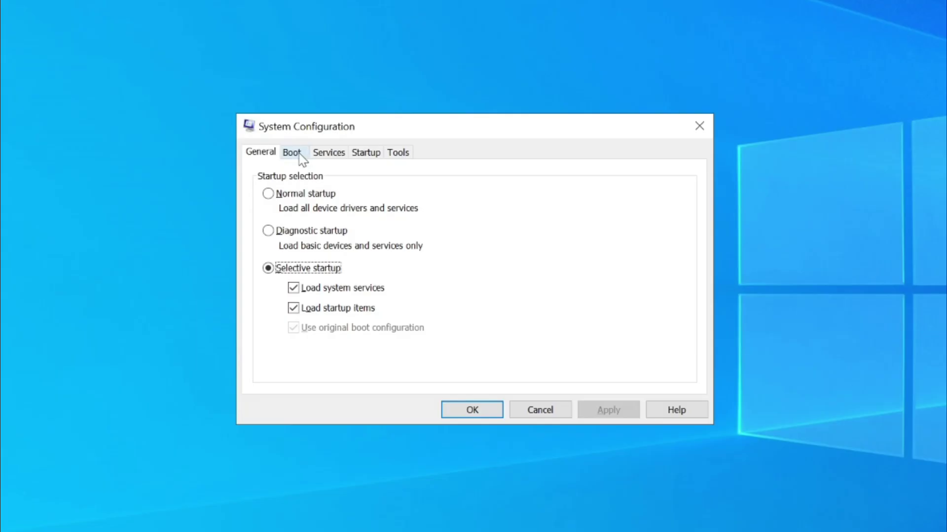
left_click(295, 153)
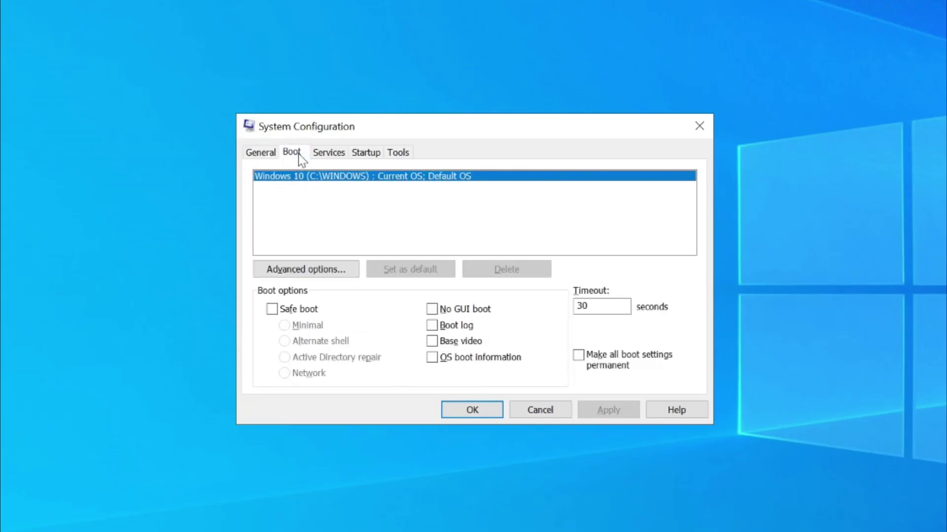
left_click(330, 273)
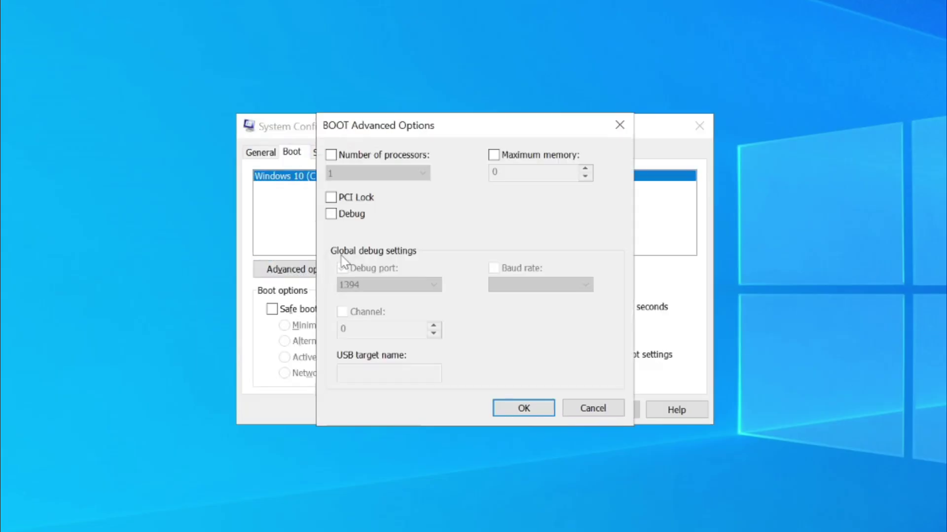
- Set the number of boot processors to 4 and turn the processor limit back off
left_click(331, 156)
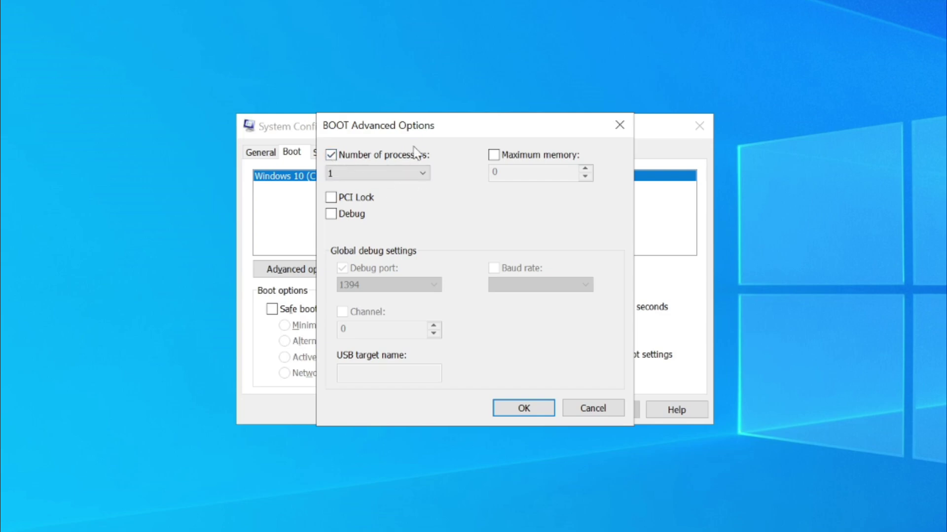
left_click(415, 173)
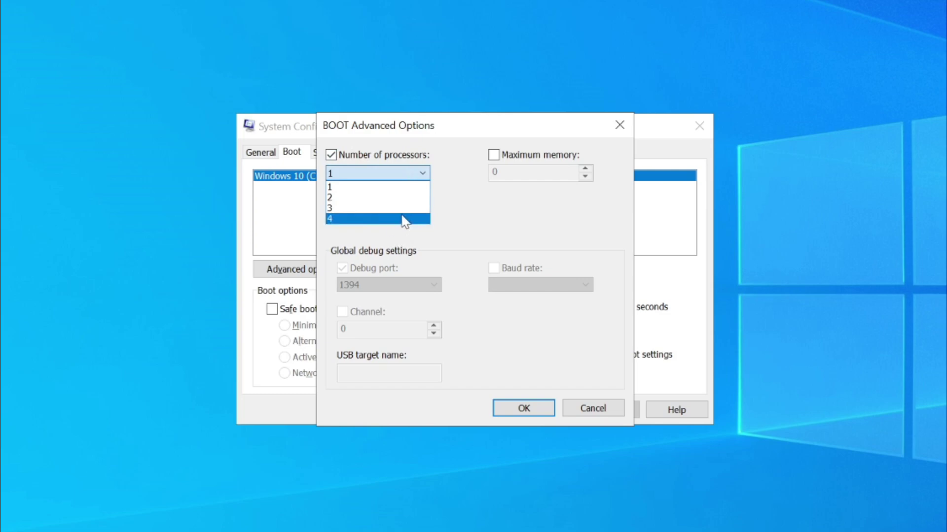
left_click(402, 217)
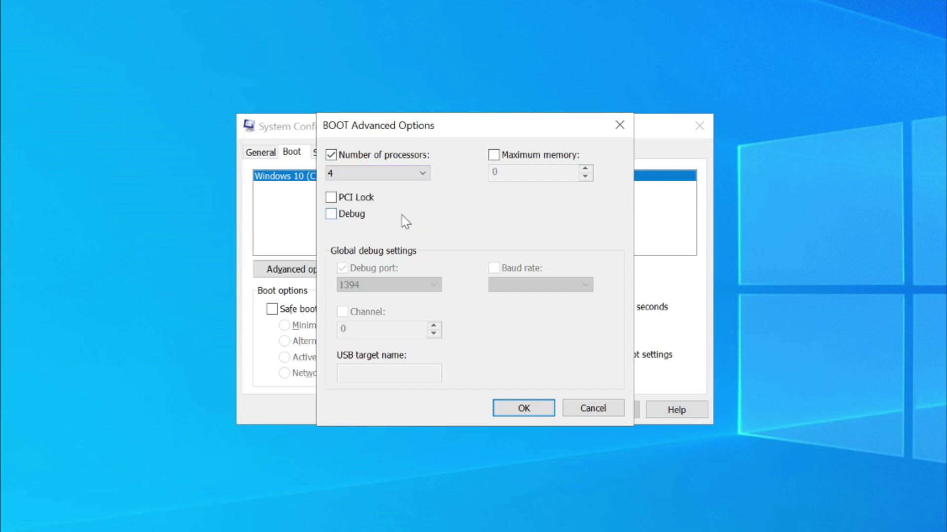
left_click(330, 155)
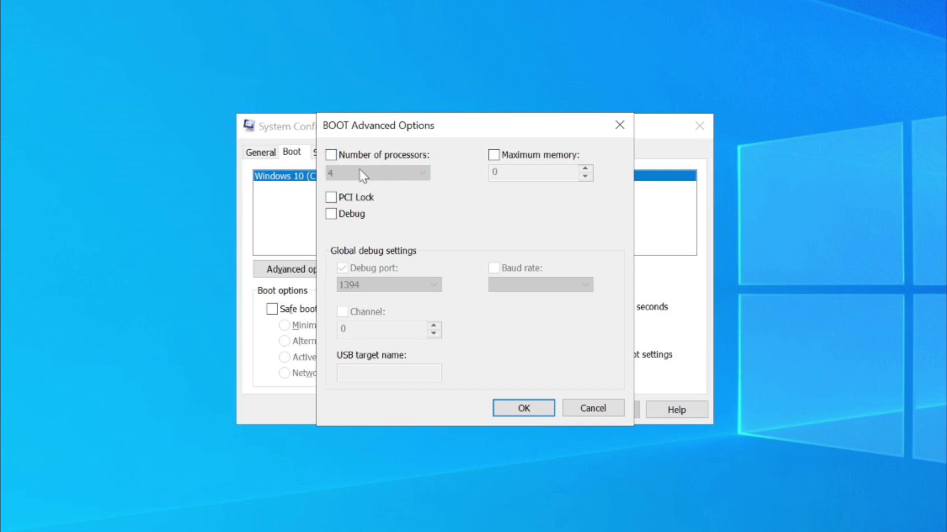
- Confirm the advanced boot options, apply the system configuration and restart the computer
left_click(523, 409)
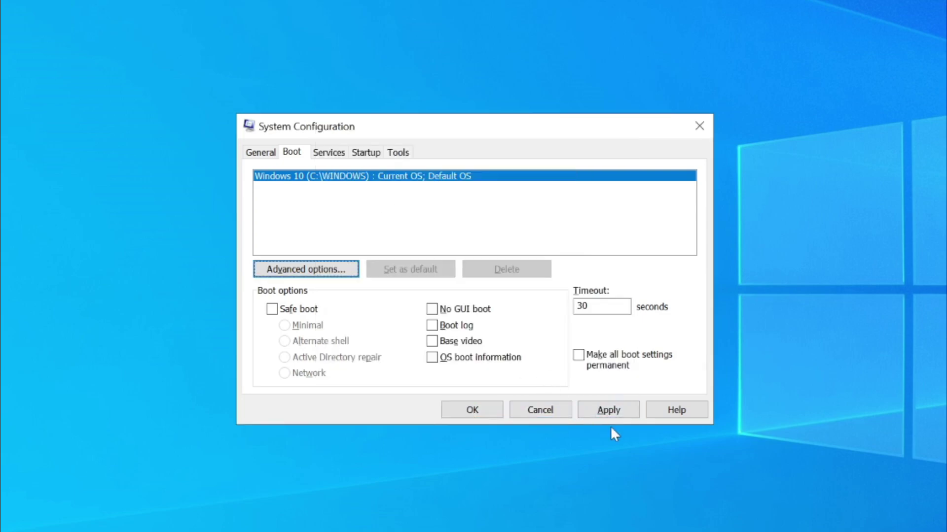
left_click(608, 410)
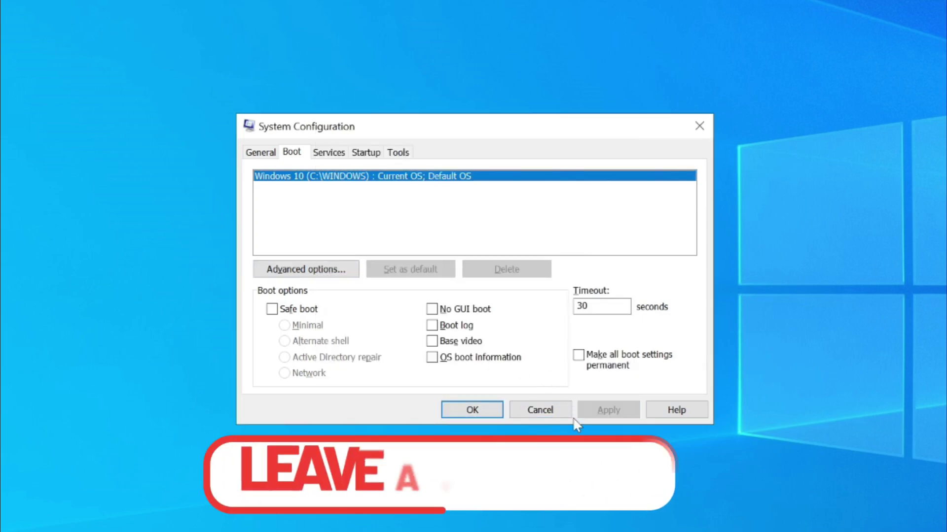
left_click(473, 410)
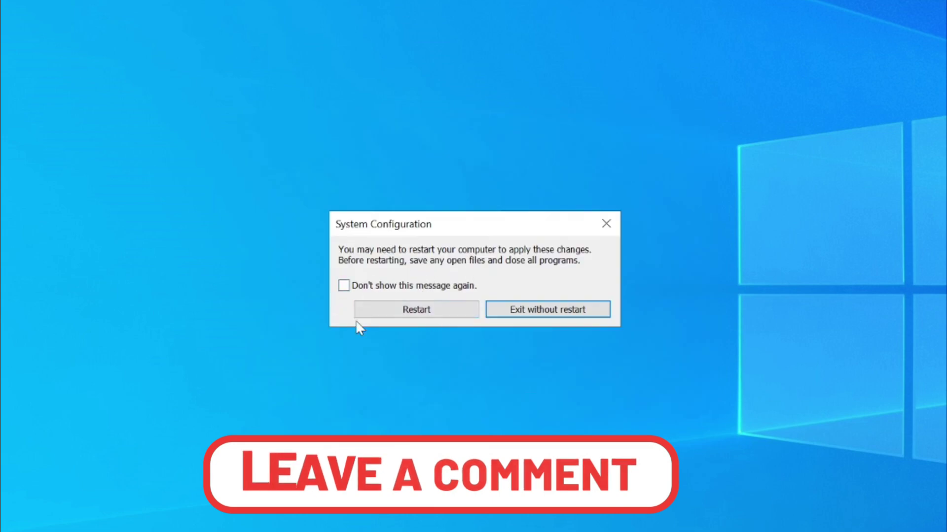
left_click(423, 317)
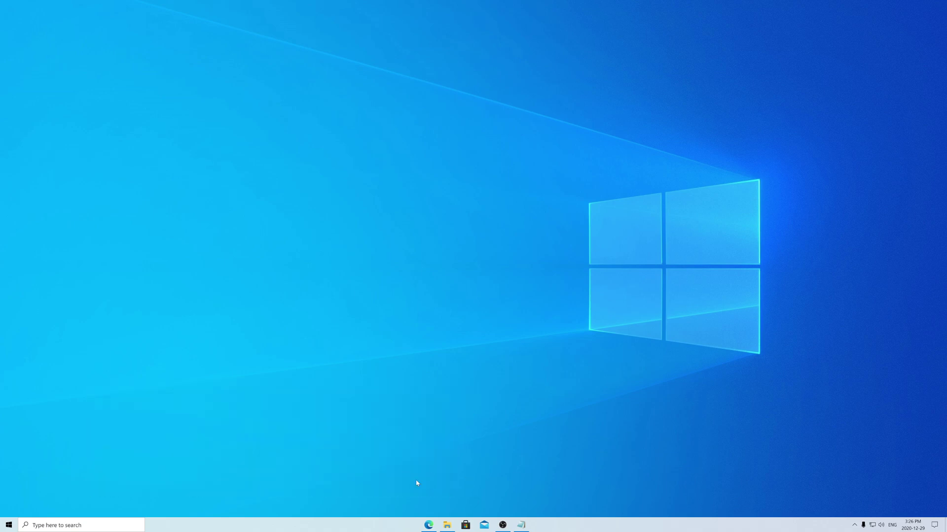
- Open the Recovery page of the Update & Security settings
left_click(9, 525)
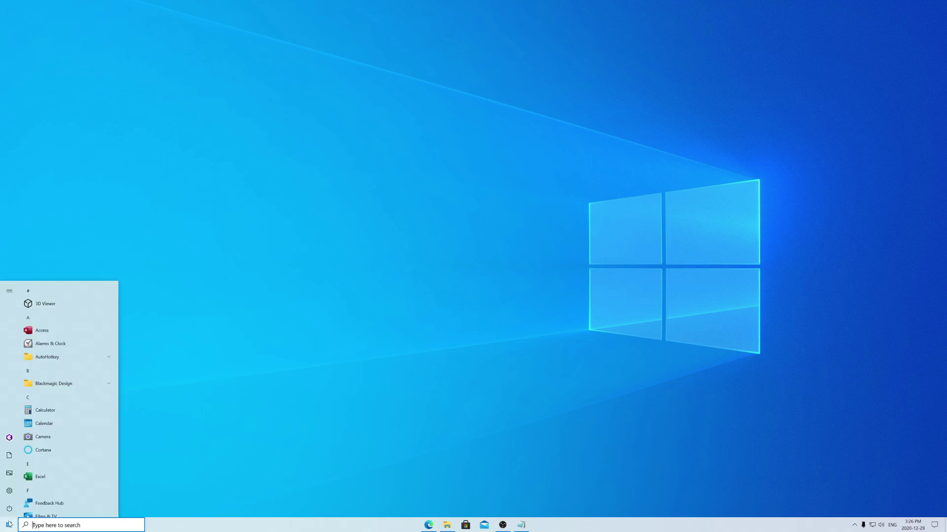
left_click(10, 492)
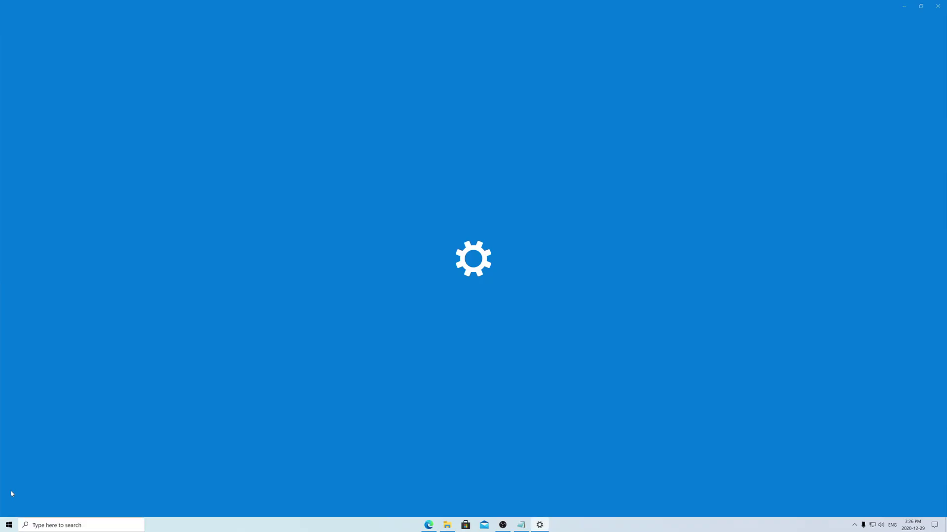
left_click(468, 176)
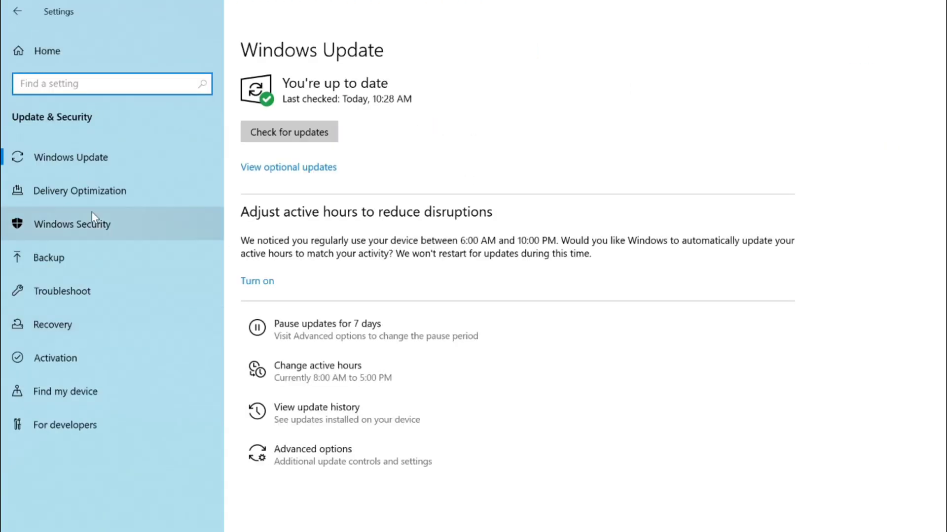
left_click(89, 332)
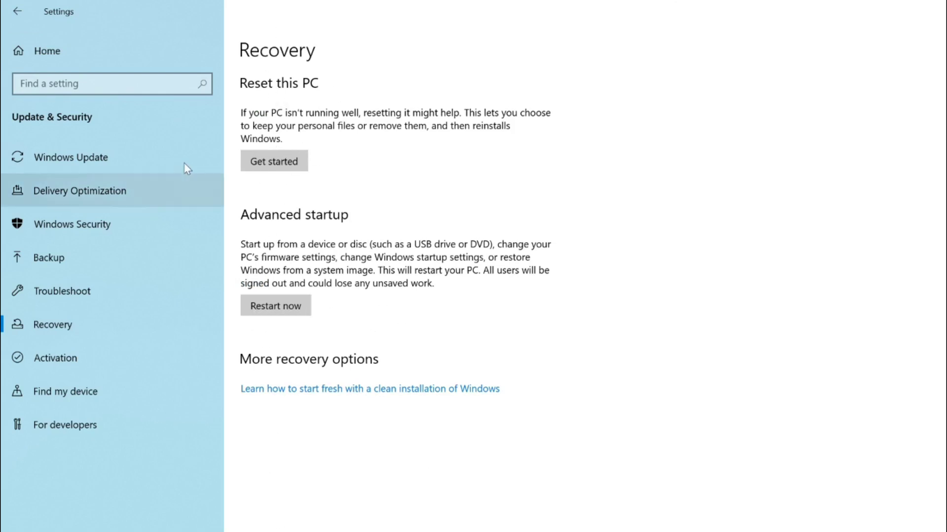
- Start resetting this PC with Keep my files up to the reinstall method choice, and cancel the reset
left_click(288, 166)
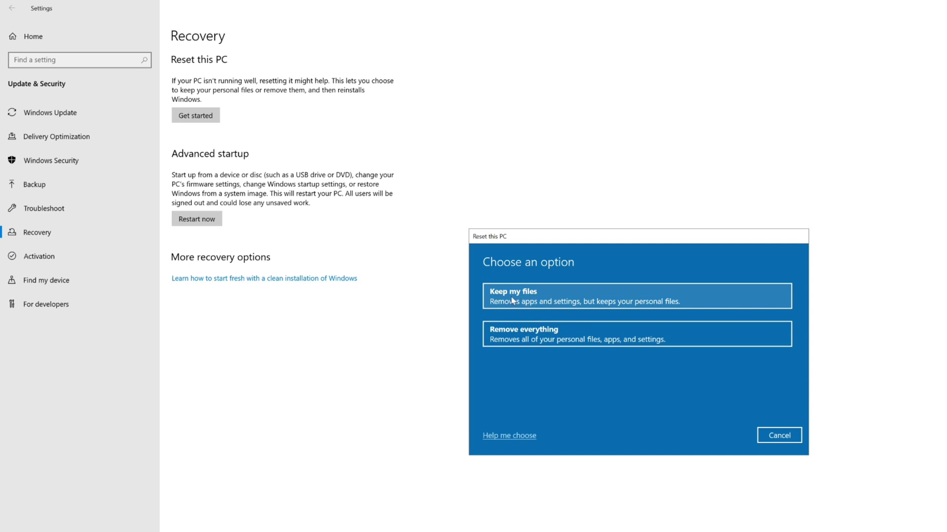
left_click(587, 297)
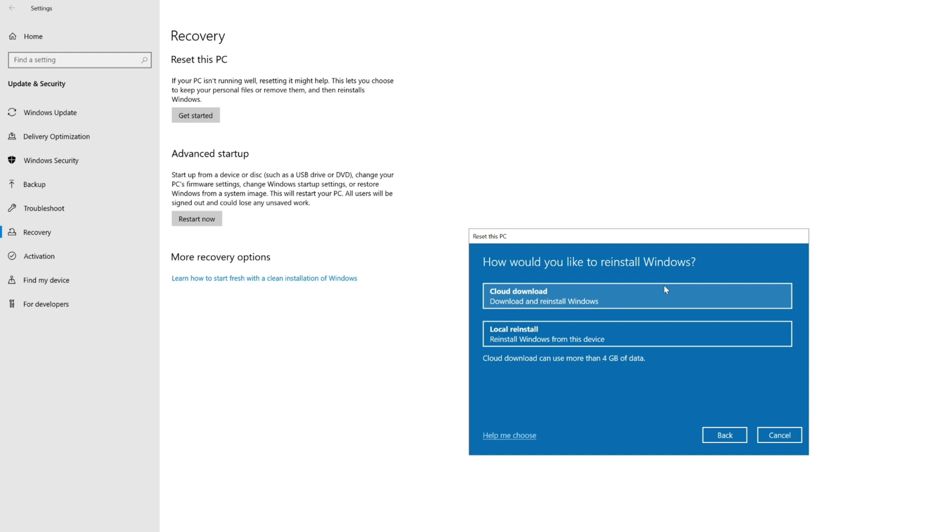
left_click(776, 448)
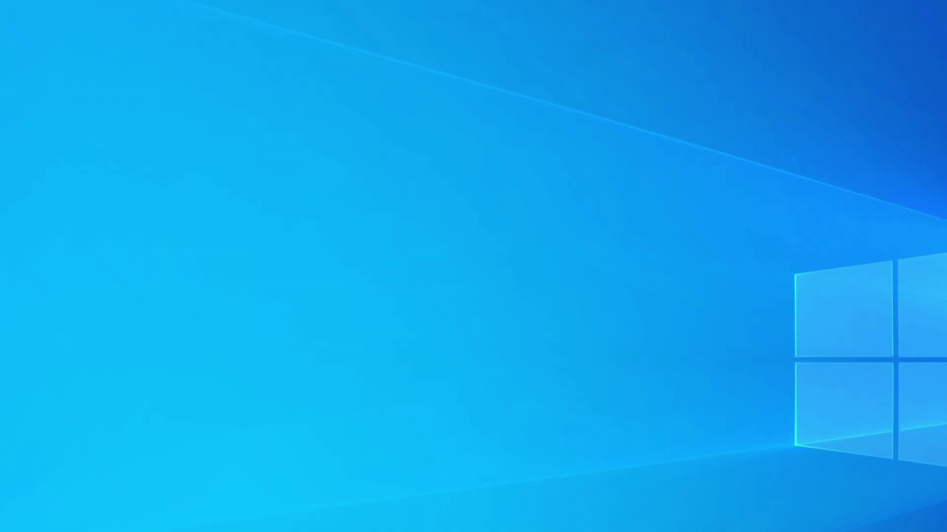